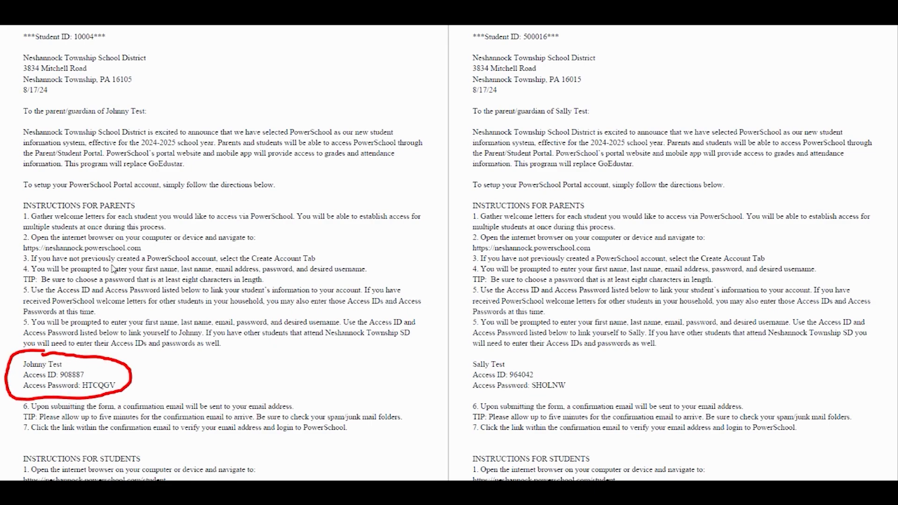
Underline both letters' greetings in red and circle the second student's Access ID and password
mouse_move(153, 121)
mouse_down()
mouse_move(9, 117)
mouse_move(96, 99)
mouse_move(161, 116)
mouse_move(154, 123)
mouse_up()
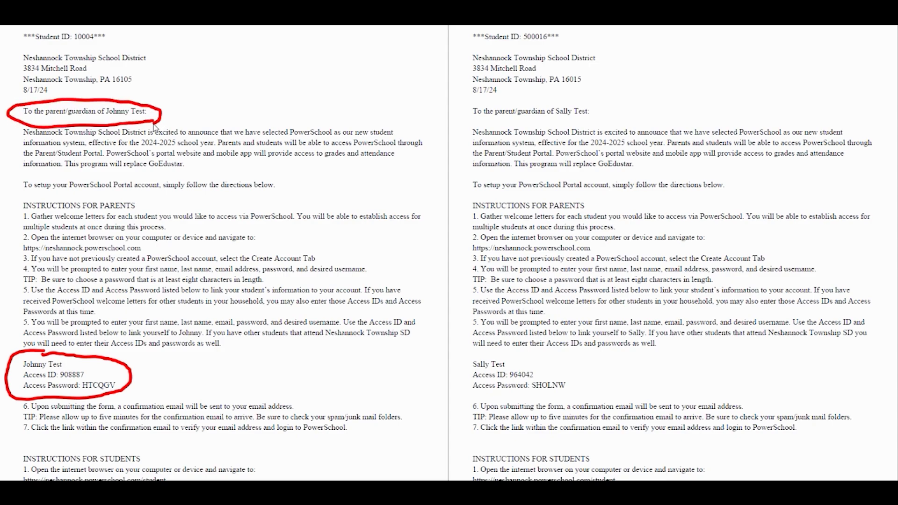
mouse_move(603, 117)
mouse_down()
mouse_move(468, 123)
mouse_move(507, 98)
mouse_move(582, 95)
mouse_move(604, 118)
mouse_up()
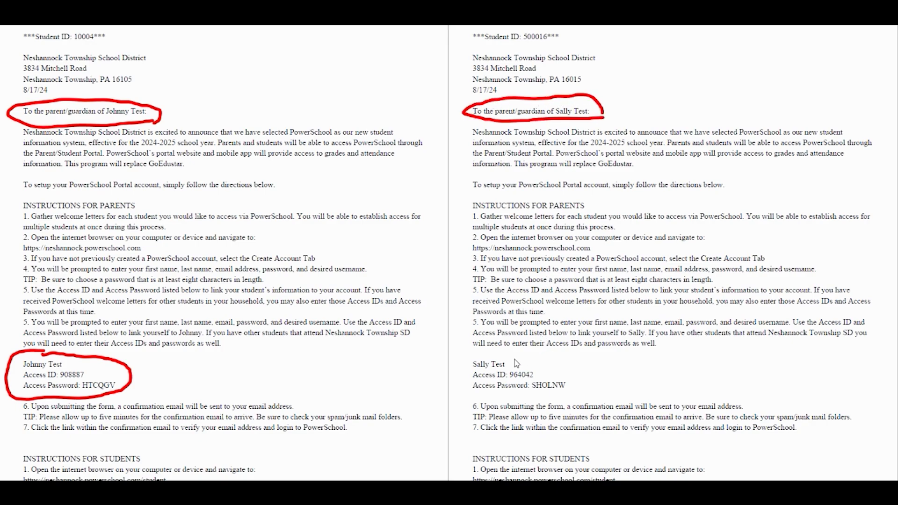
mouse_move(515, 355)
mouse_down()
mouse_move(484, 353)
mouse_move(451, 374)
mouse_move(477, 404)
mouse_move(555, 406)
mouse_move(586, 387)
mouse_move(559, 367)
mouse_up()
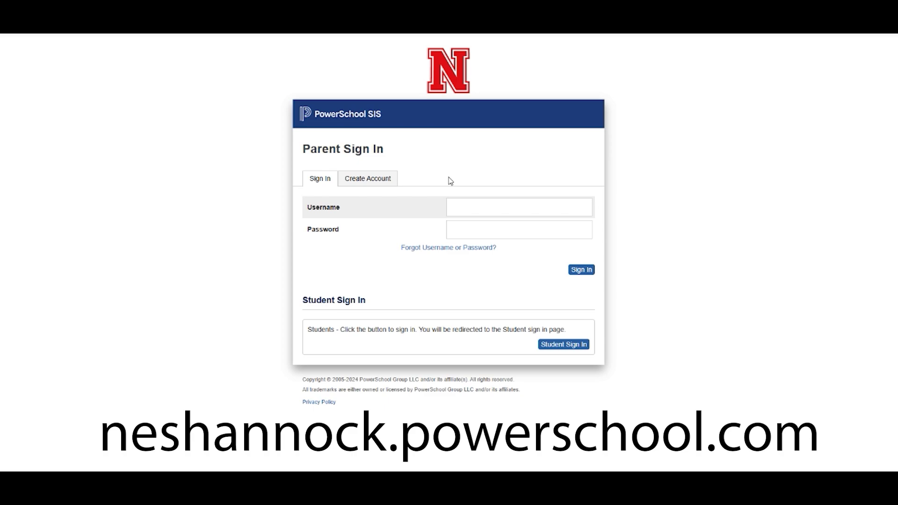
Open the Create Parent Account form and enter the parent's first name, last name and e-mail twice
click(378, 188)
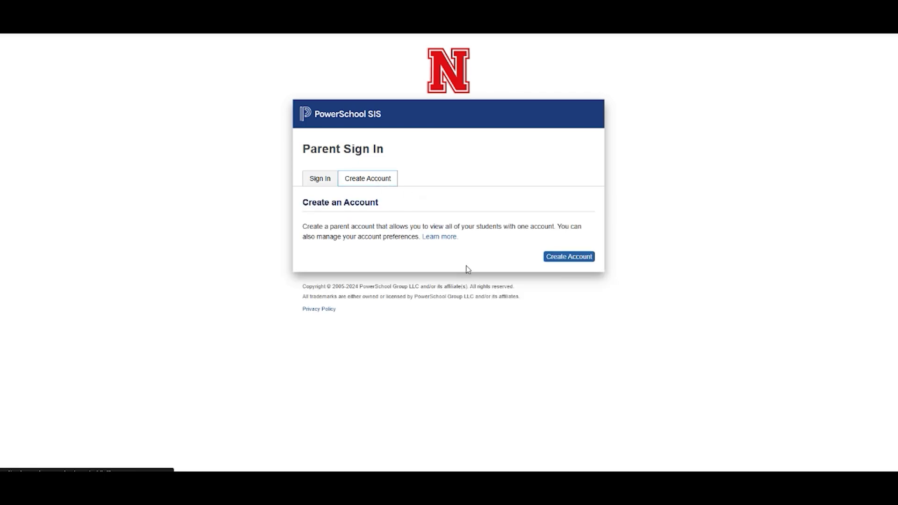
click(568, 260)
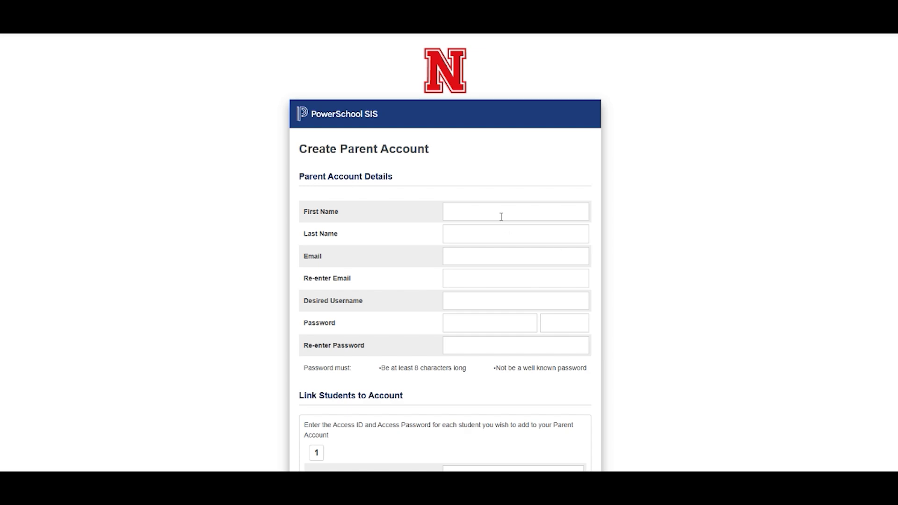
click(500, 216)
text(Patrick)
key(Tab)
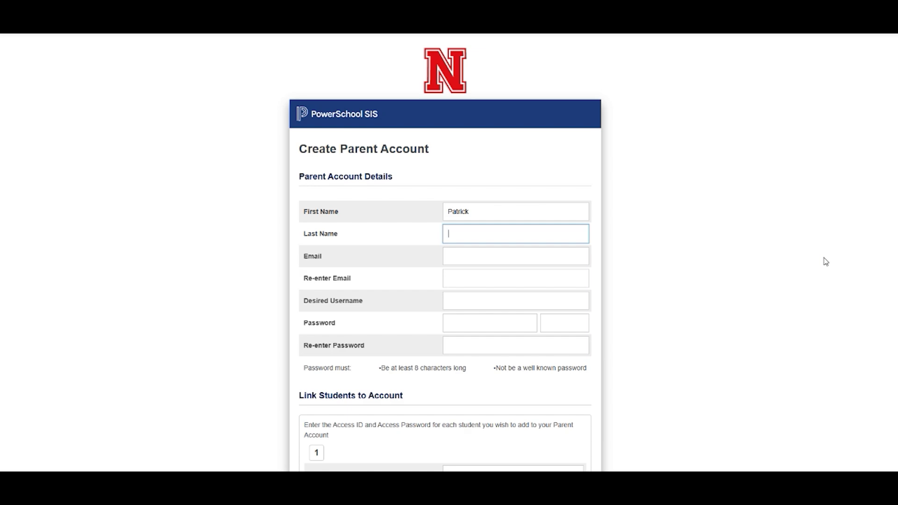
text(Test)
key(Tab)
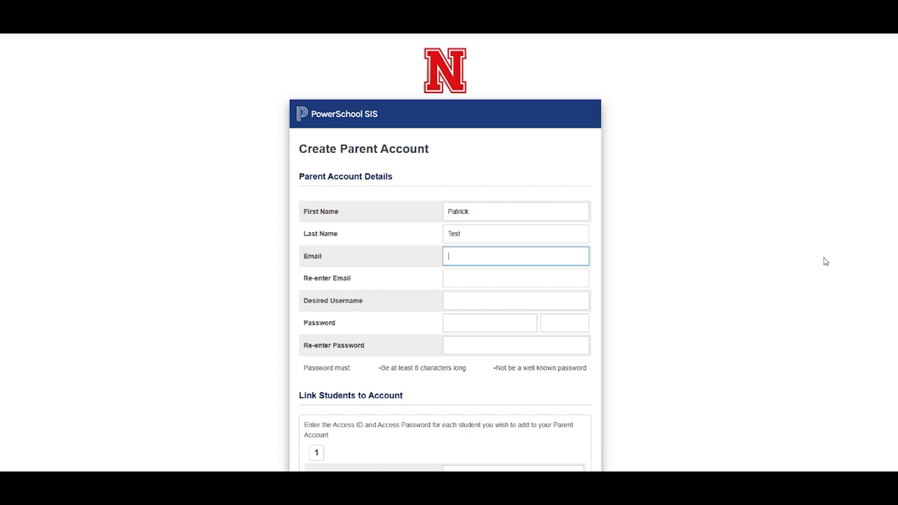
key(Tab)
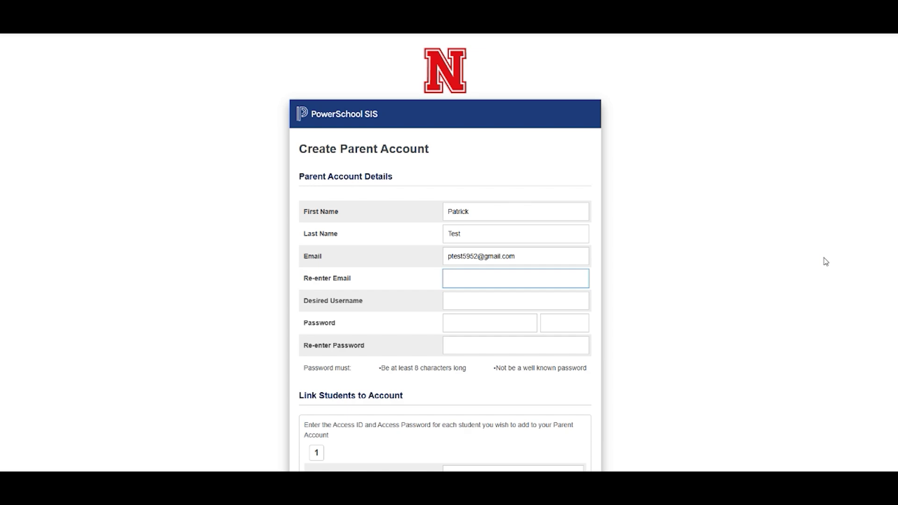
click(831, 302)
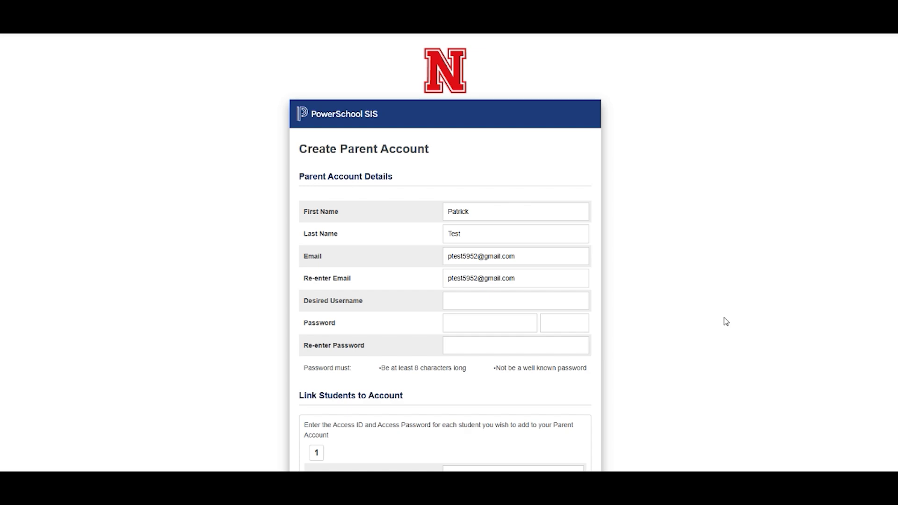
Use the pasted e-mail address as the username and enter a confirmed account password
click(515, 303)
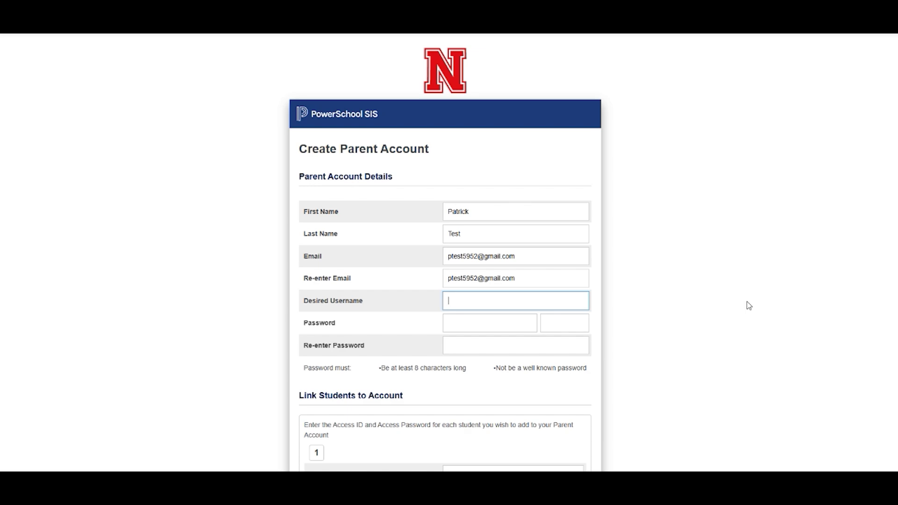
key(ctrl+v)
click(459, 325)
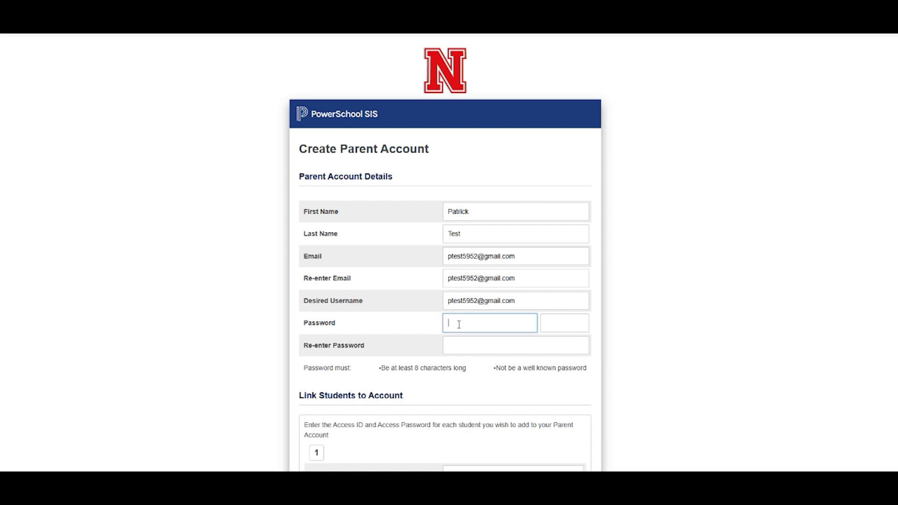
text(••••••••••)
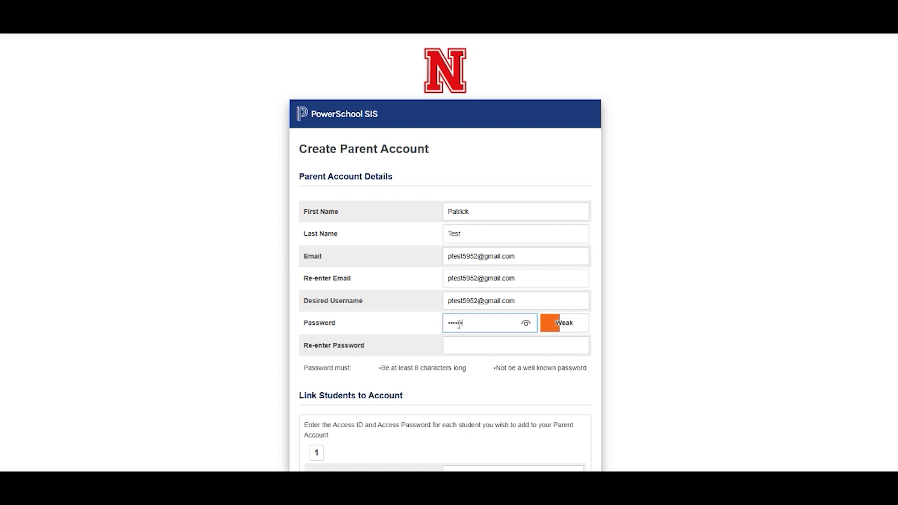
text(••)
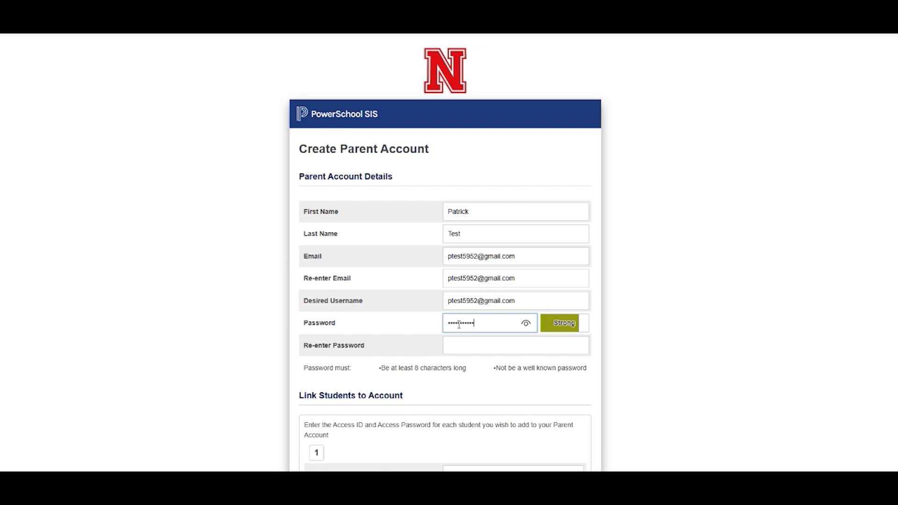
key(Tab)
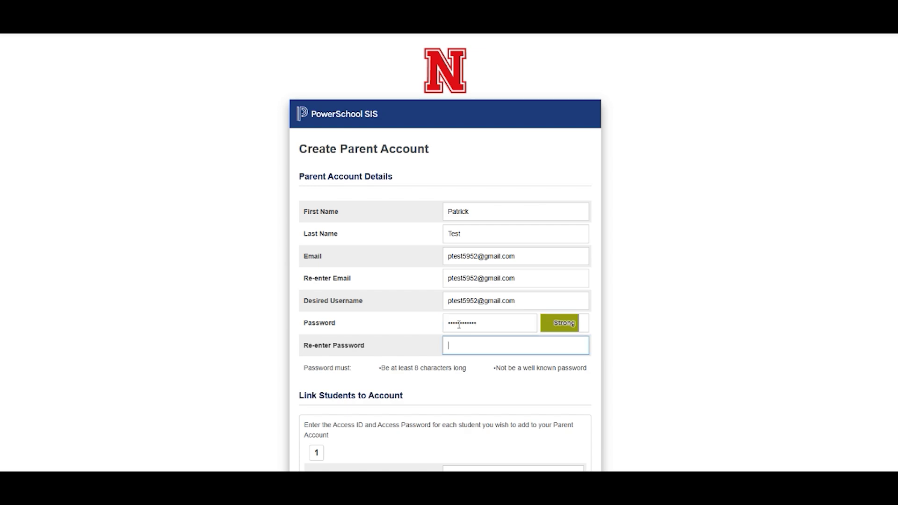
text(••)
key(BackSpace)
key(BackSpace)
text(•••••••••••)
scroll(567, 321, down, 6)
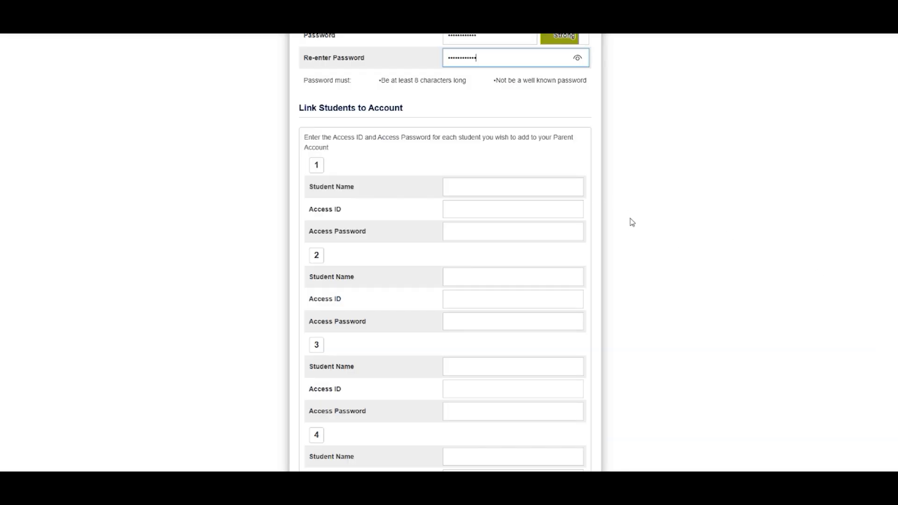
Enter the first student's name, Access ID and access password
click(487, 188)
text(Johnny Test)
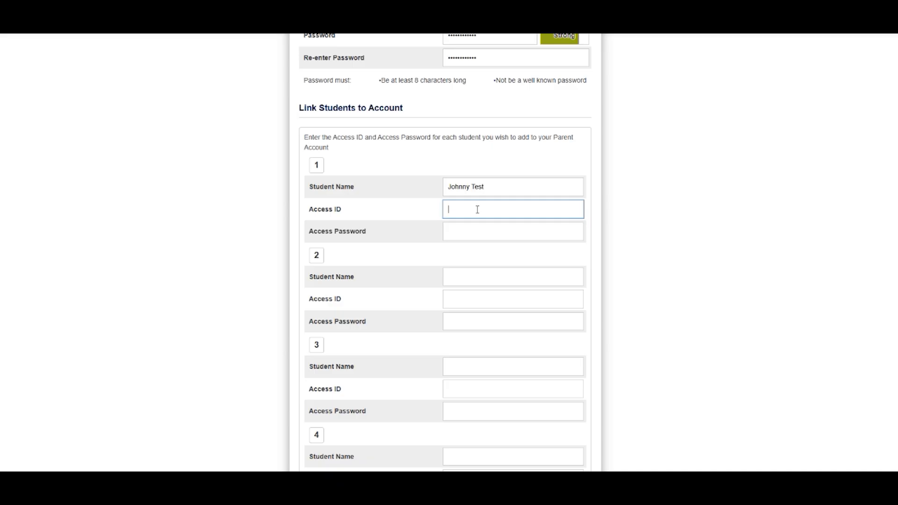
click(483, 229)
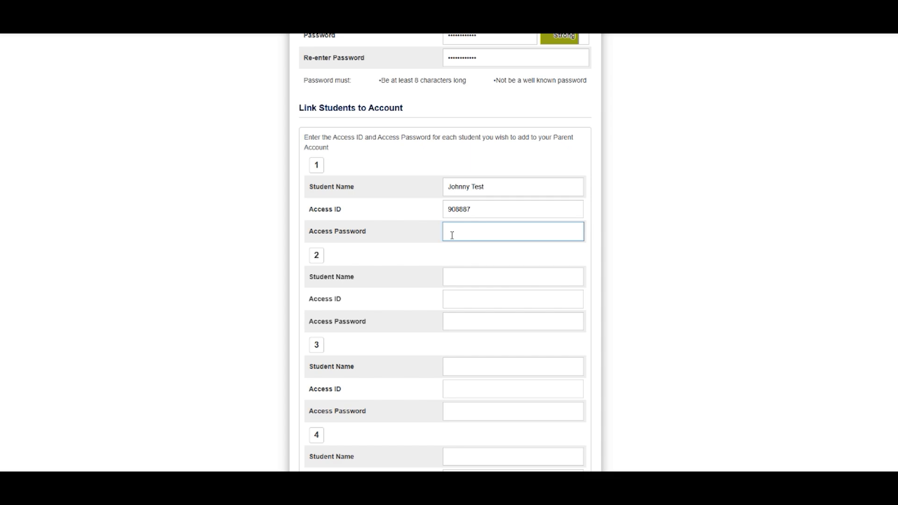
text(a)
text(aaa)
Enter the second student's name, Access ID and access password
click(491, 274)
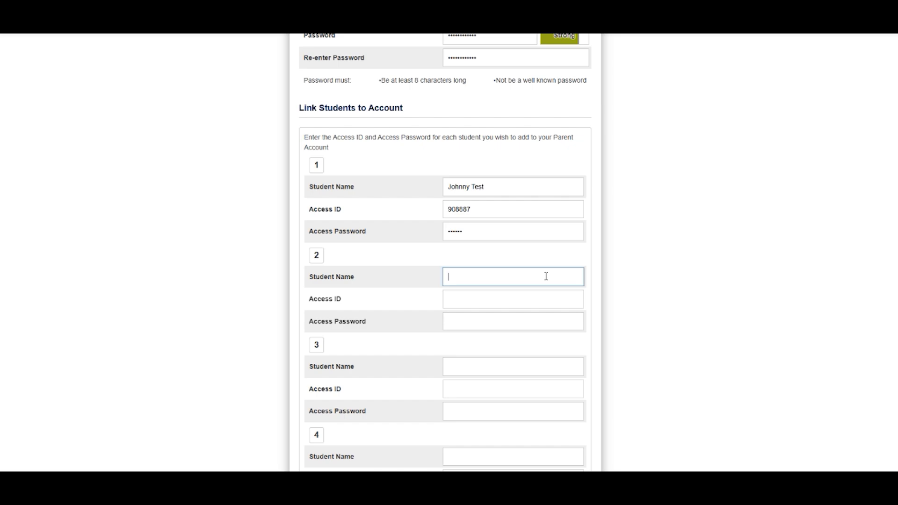
text(Sally Test)
click(516, 298)
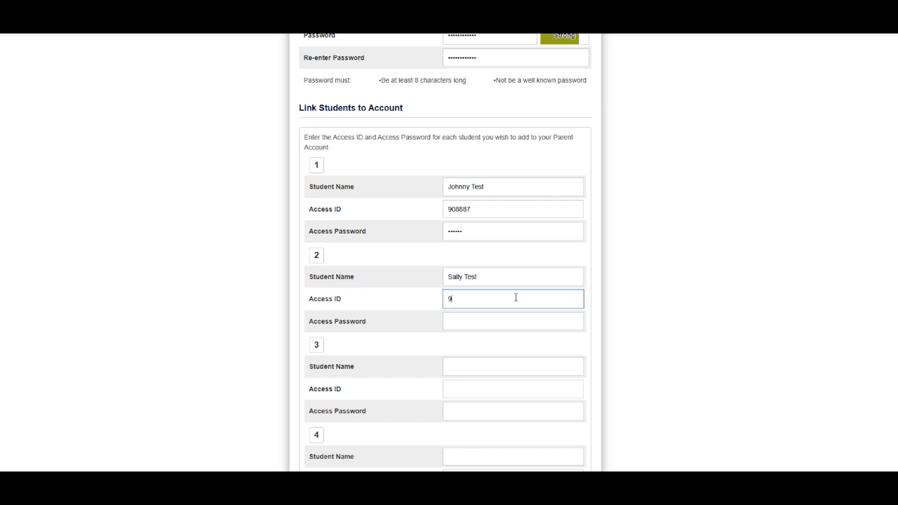
click(497, 322)
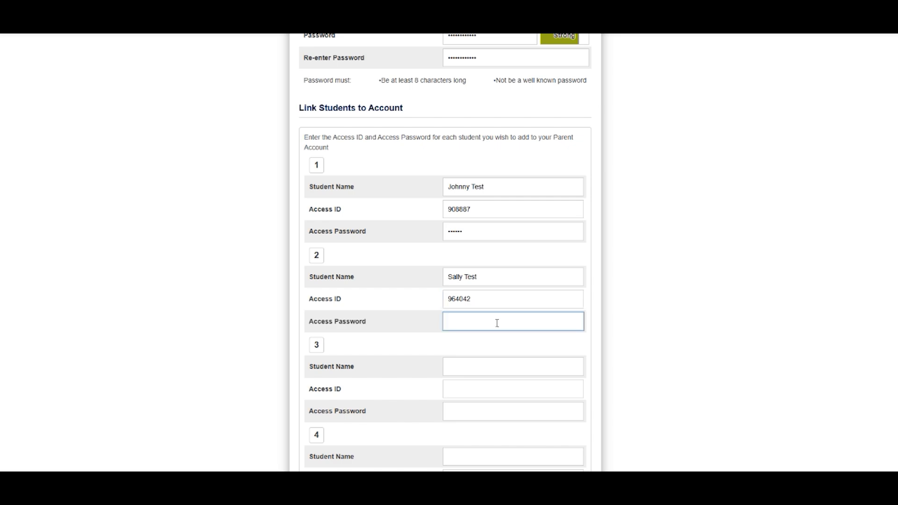
text(abcdef)
scroll(554, 314, down, 7)
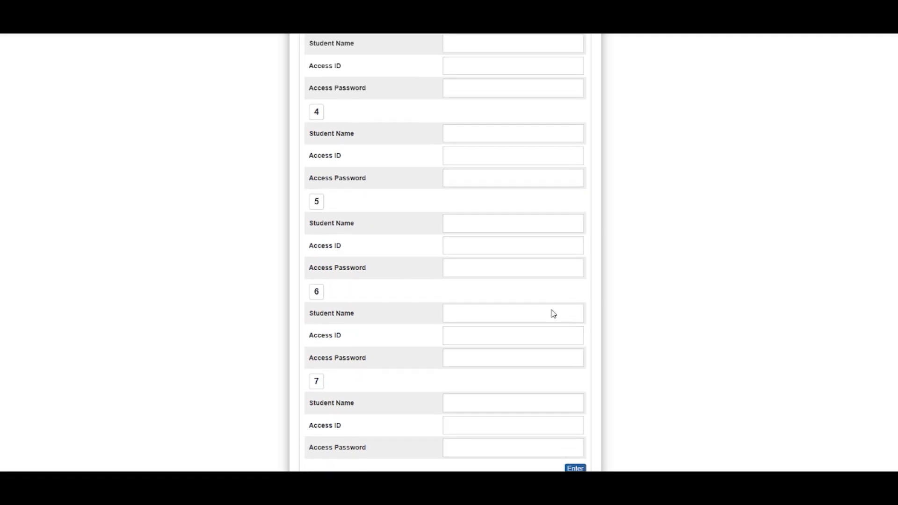
scroll(553, 314, up, 8)
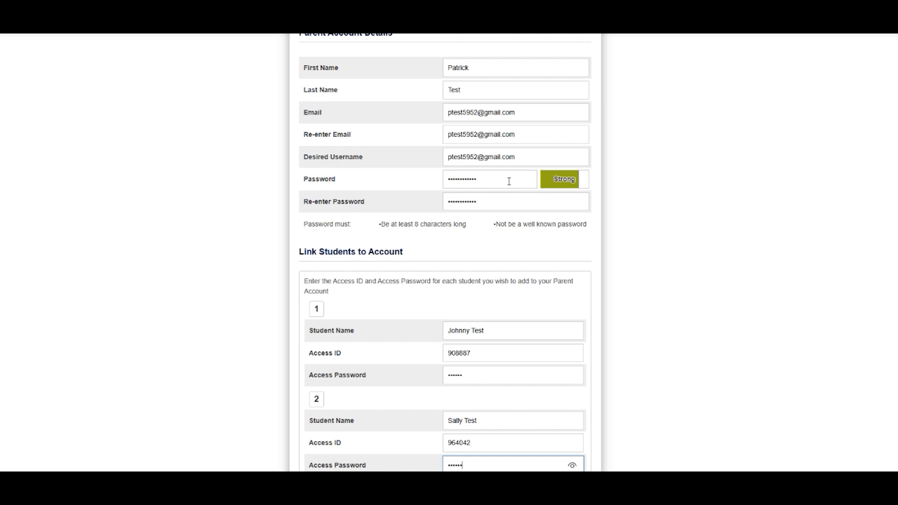
Highlight the account password, its confirmation and the students' access passwords for review
drag(518, 180, 431, 183)
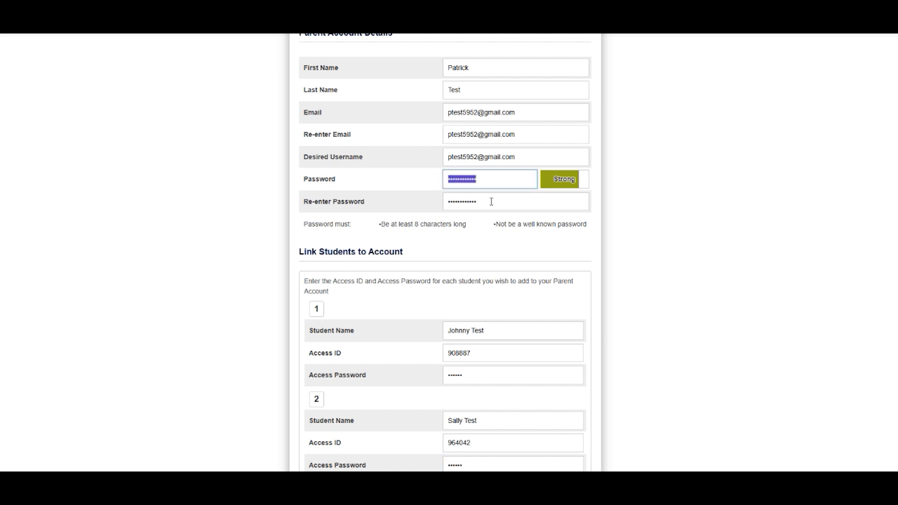
drag(479, 202, 437, 207)
drag(479, 374, 431, 379)
scroll(431, 379, down, 1)
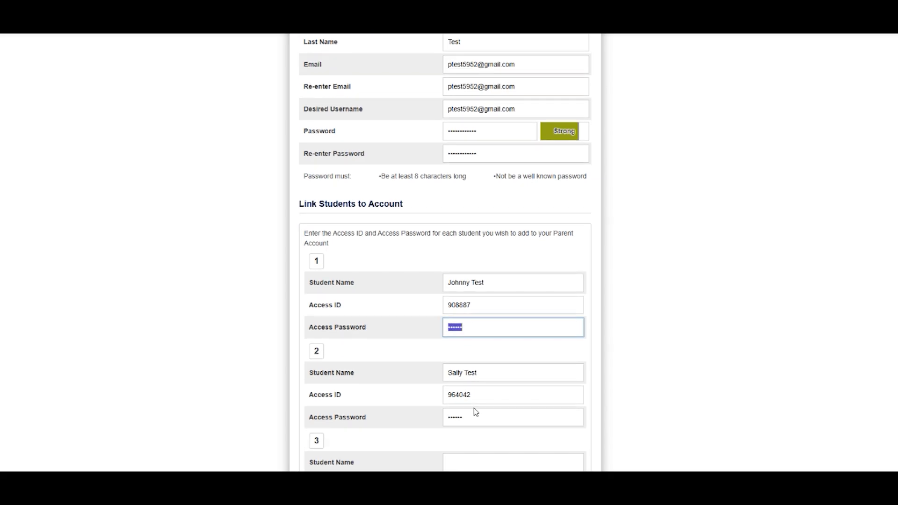
drag(475, 413, 438, 422)
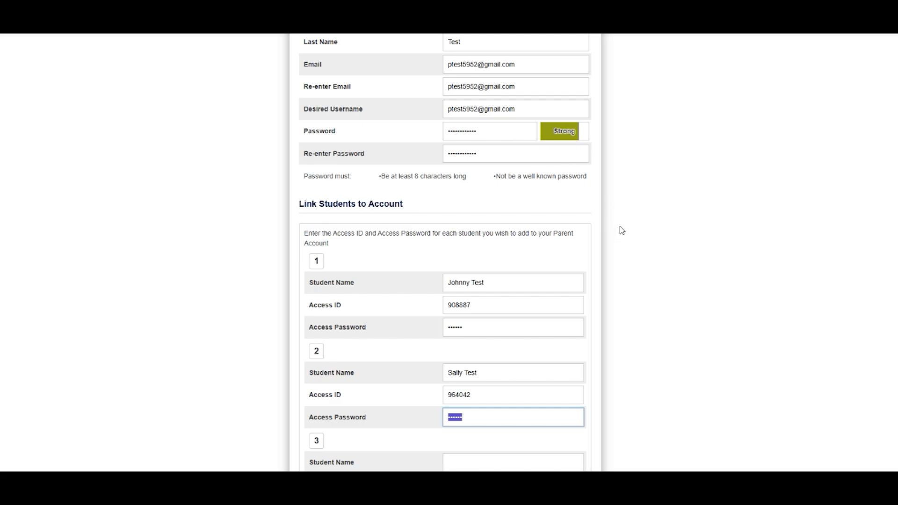
scroll(619, 232, down, 7)
scroll(622, 230, down, 3)
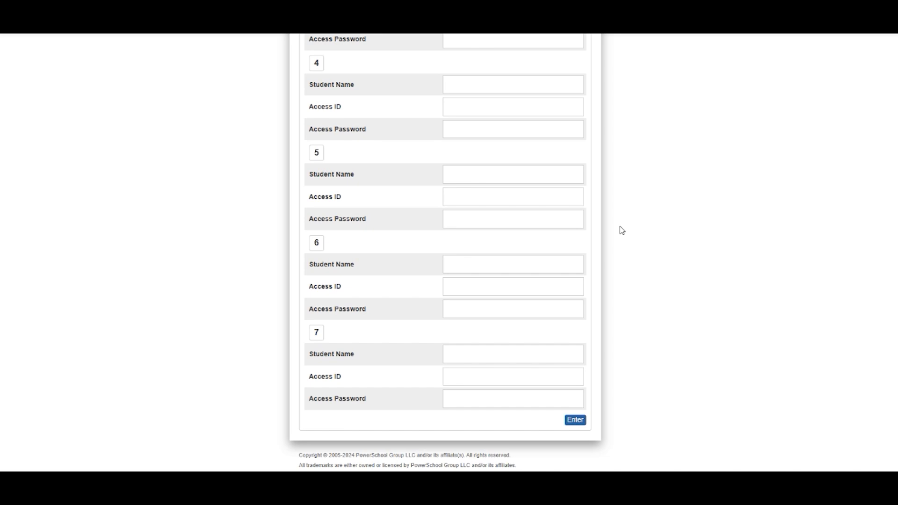
Submit the completed form with Enter to create the parent account
click(579, 423)
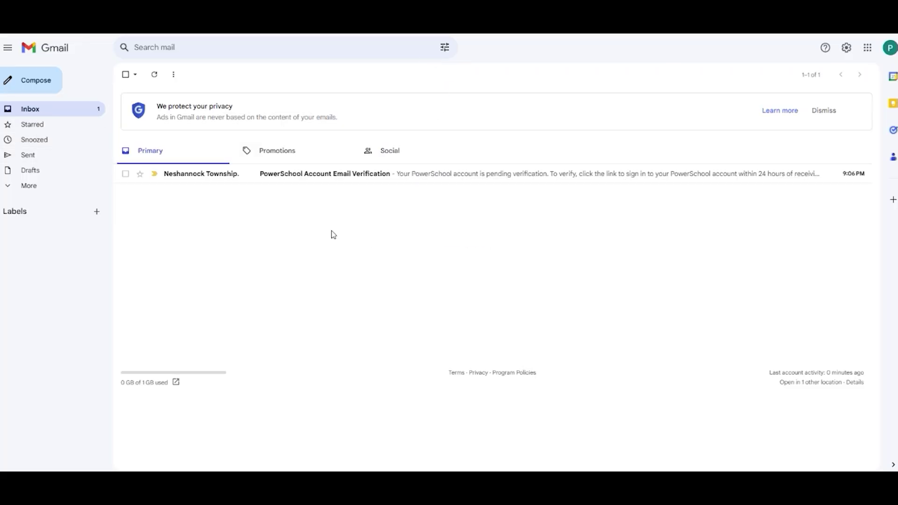
Open the 'PowerSchool Account Email Verification' message and follow its verification link
click(437, 181)
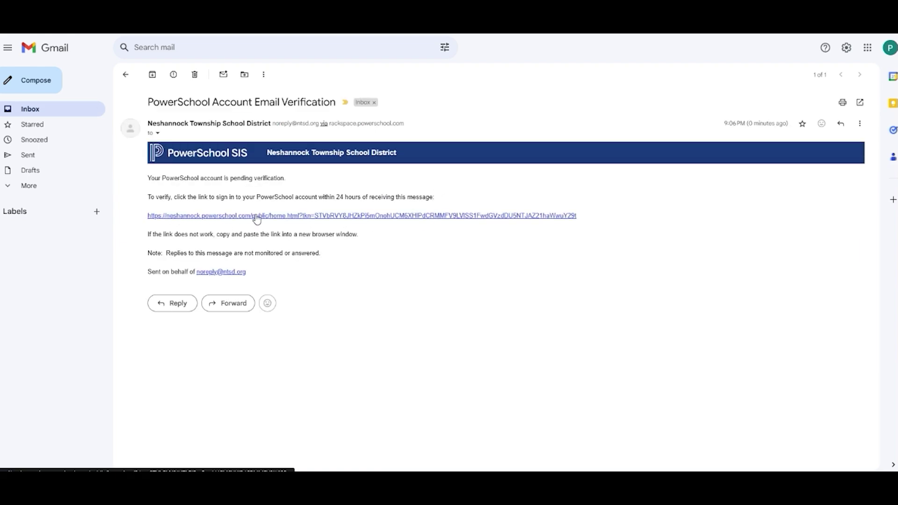
click(308, 216)
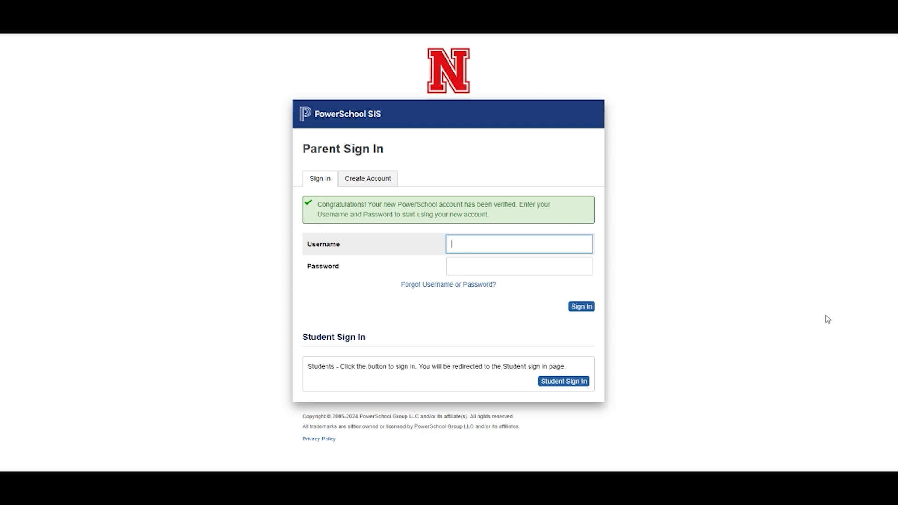
Sign in on the Parent Sign In page with the pasted username and account password
key(ctrl+v)
click(535, 268)
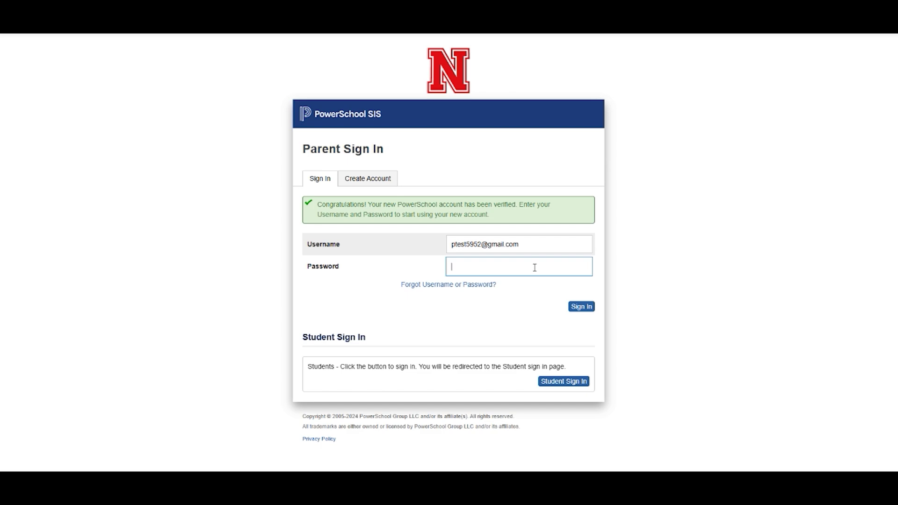
text(••••••••••••)
click(576, 309)
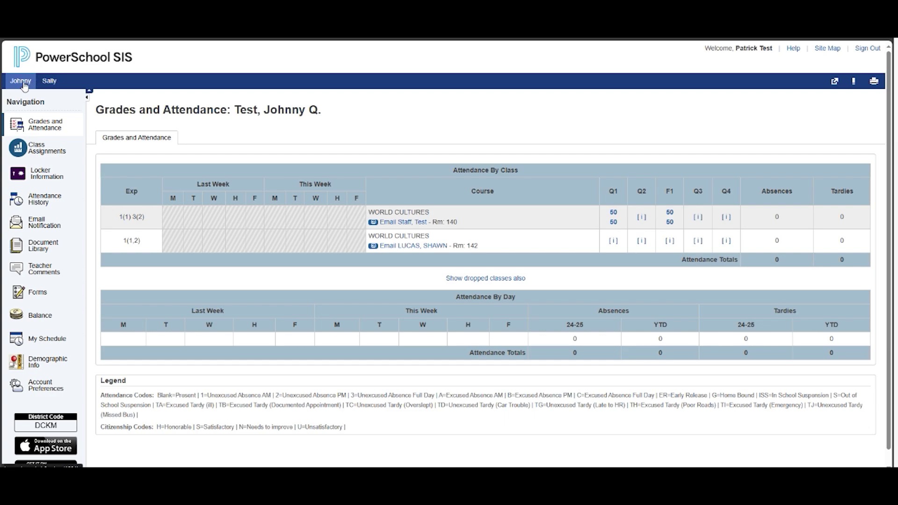
Check each student's Grades and Attendance, returning to the first student's World Cultures grades
click(21, 82)
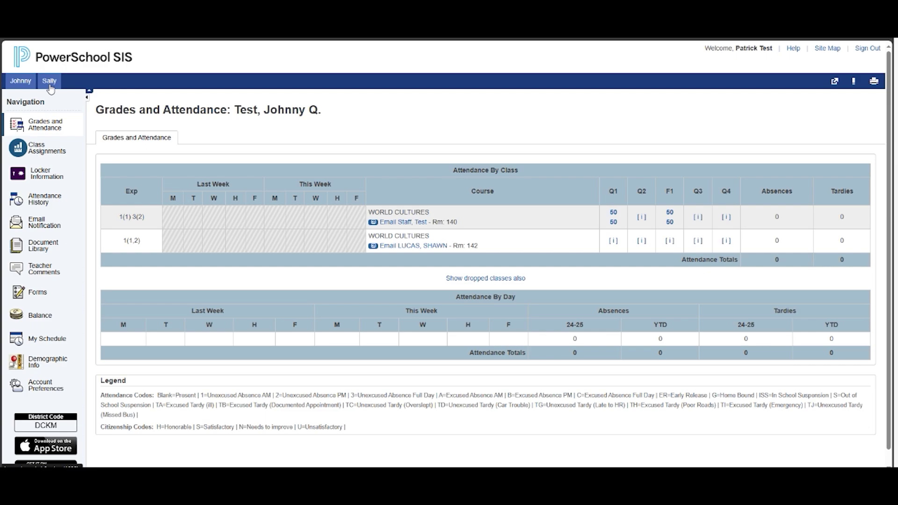
click(49, 82)
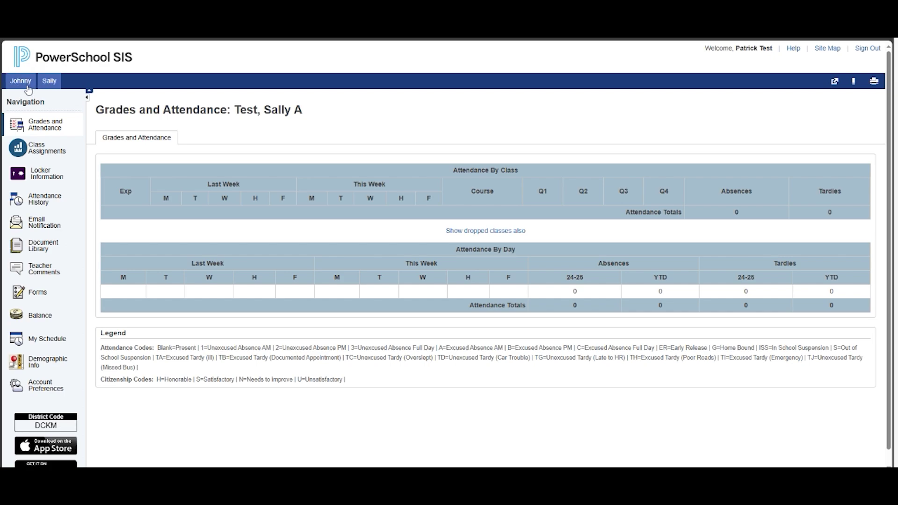
click(25, 87)
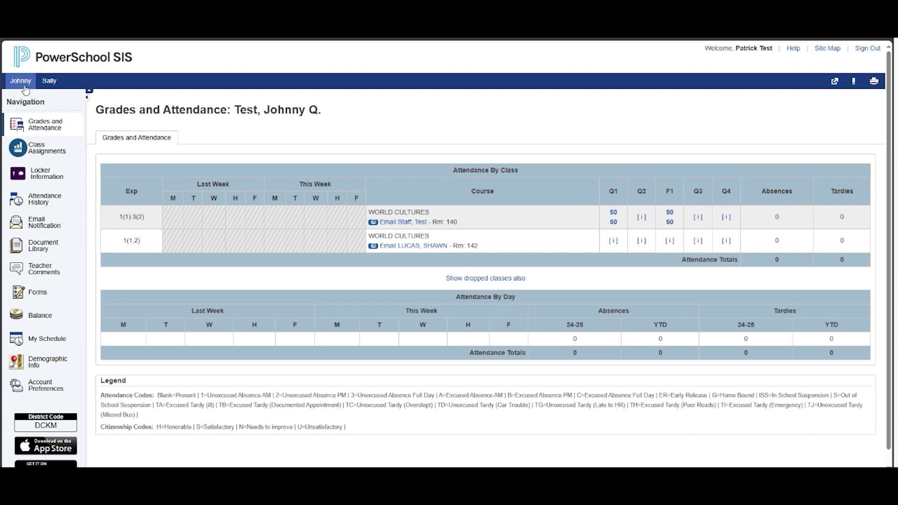
scroll(191, 400, down, 1)
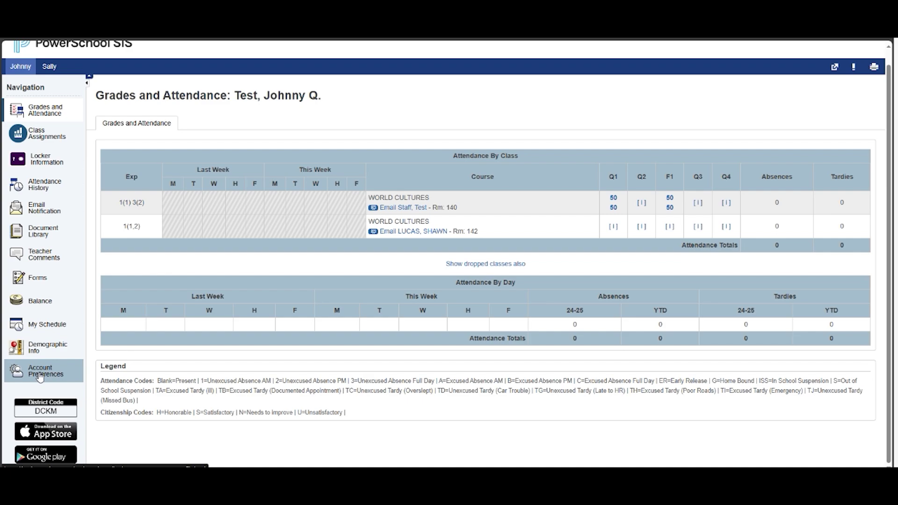
click(40, 377)
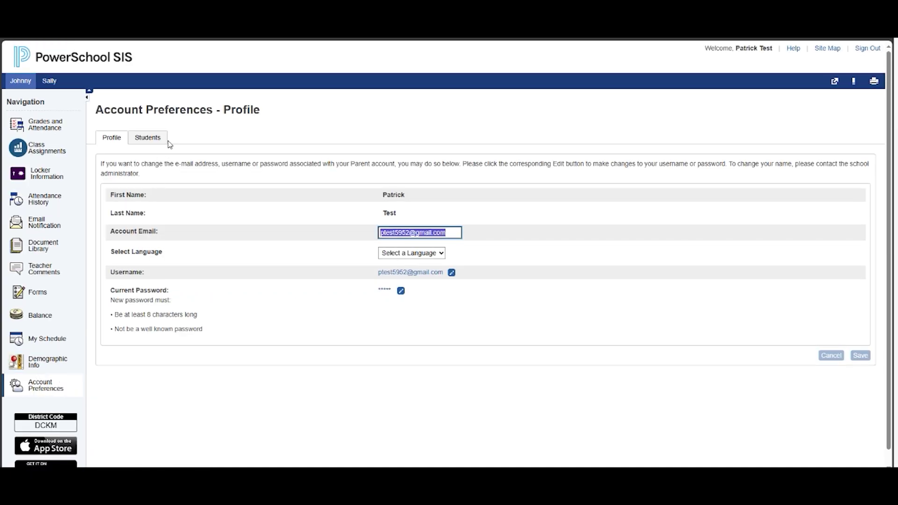
click(148, 137)
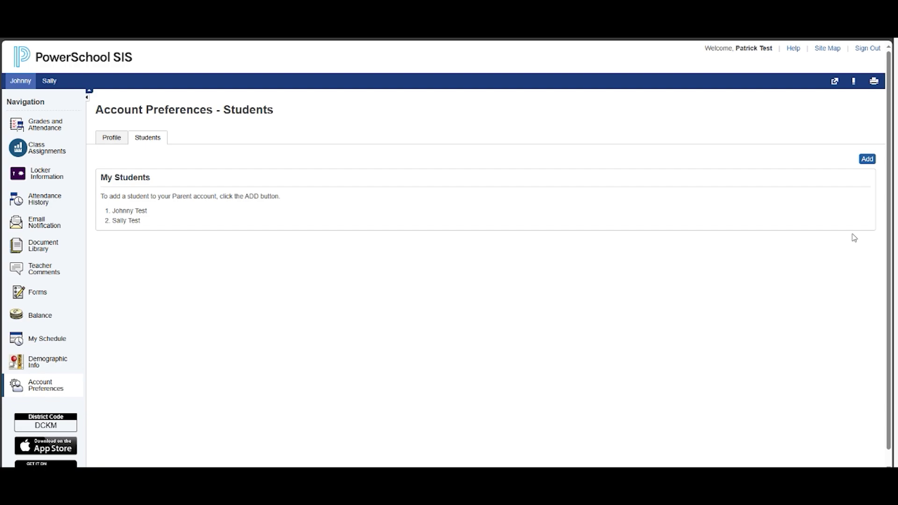
click(866, 159)
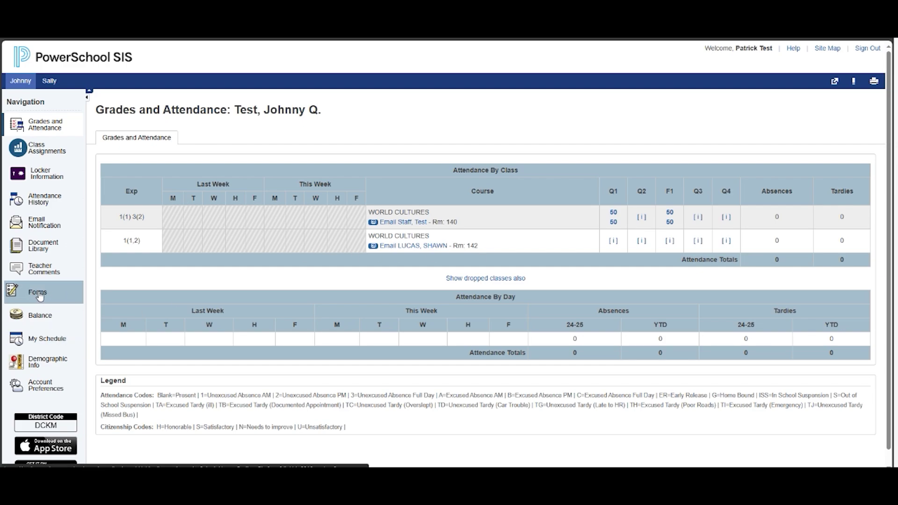
Go to Forms and open the R2 Student Contacts Update form
click(39, 295)
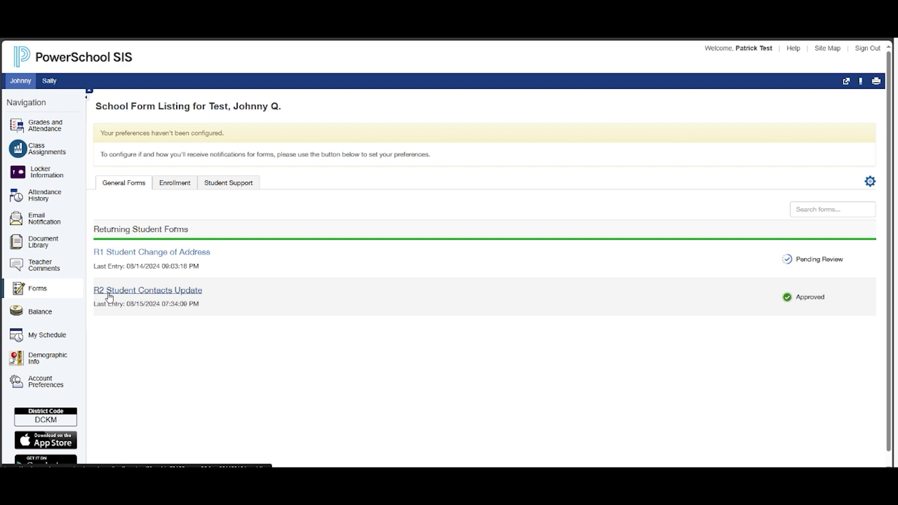
click(173, 300)
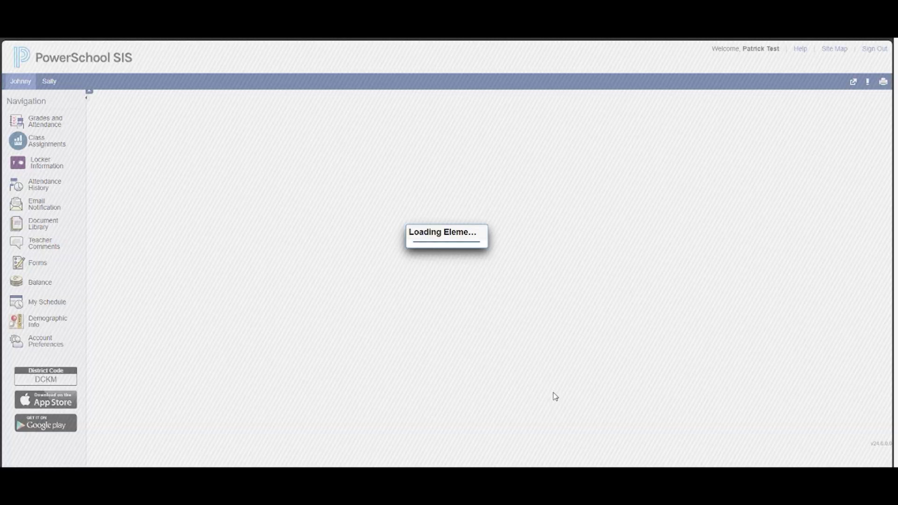
scroll(554, 393, down, 2)
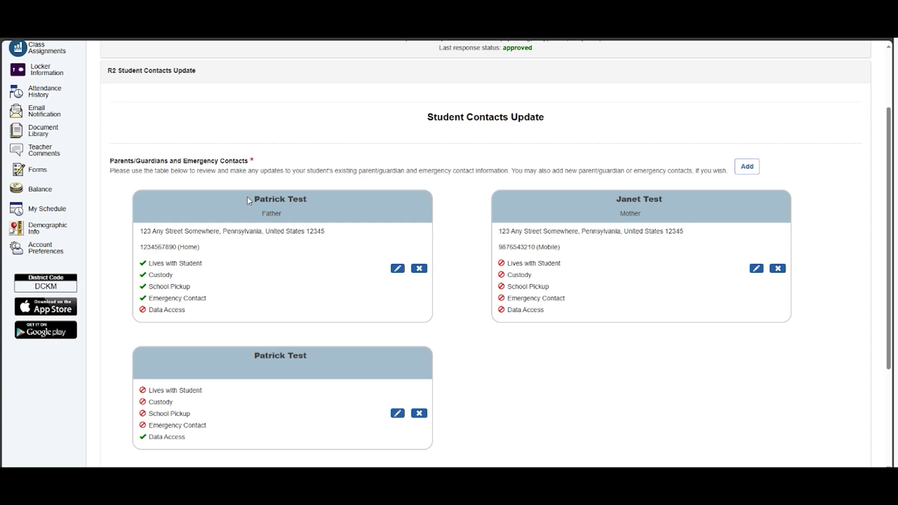
drag(302, 209, 255, 197)
click(229, 212)
drag(640, 223, 658, 215)
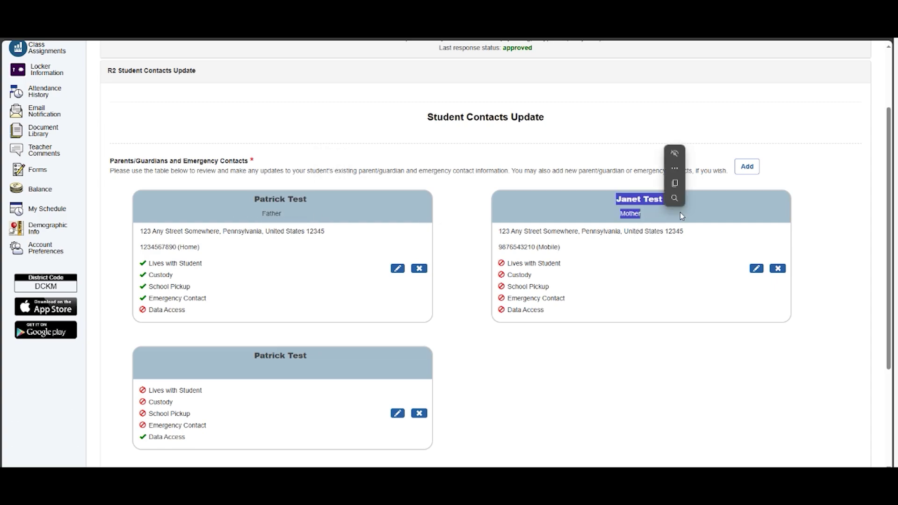
click(588, 192)
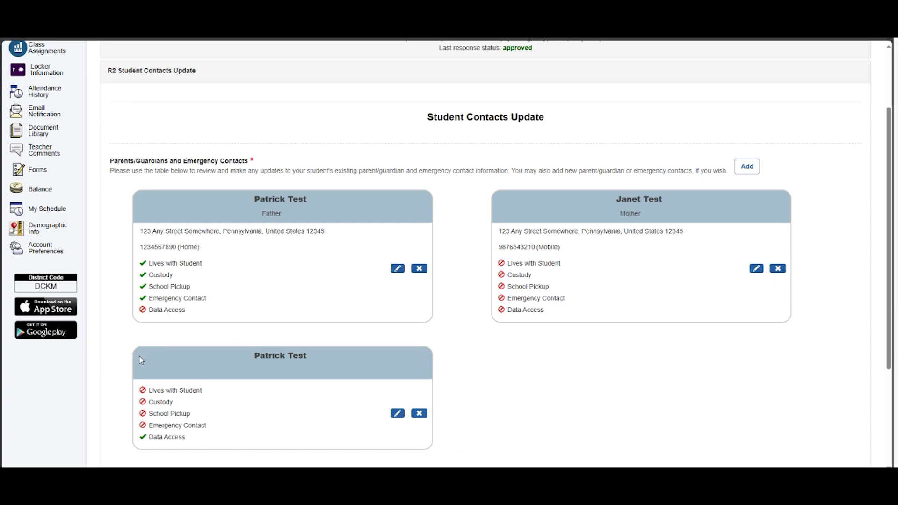
drag(254, 356, 313, 357)
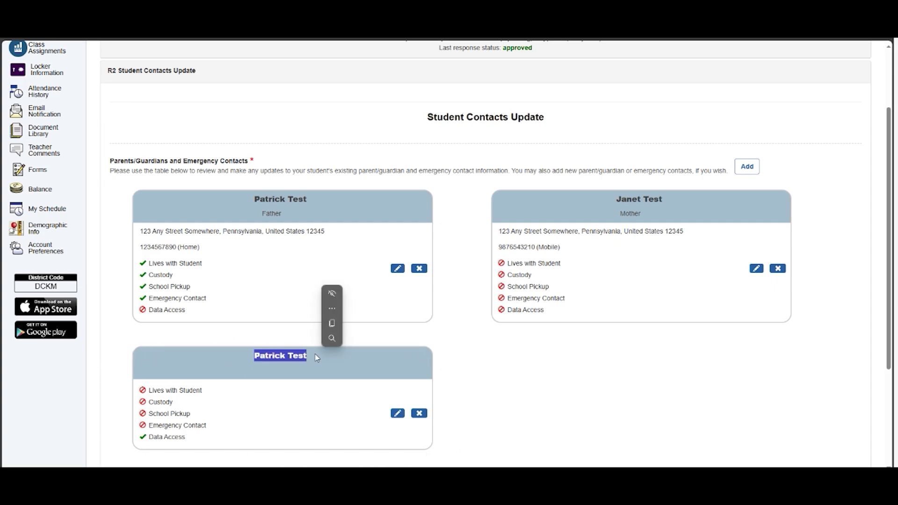
click(415, 339)
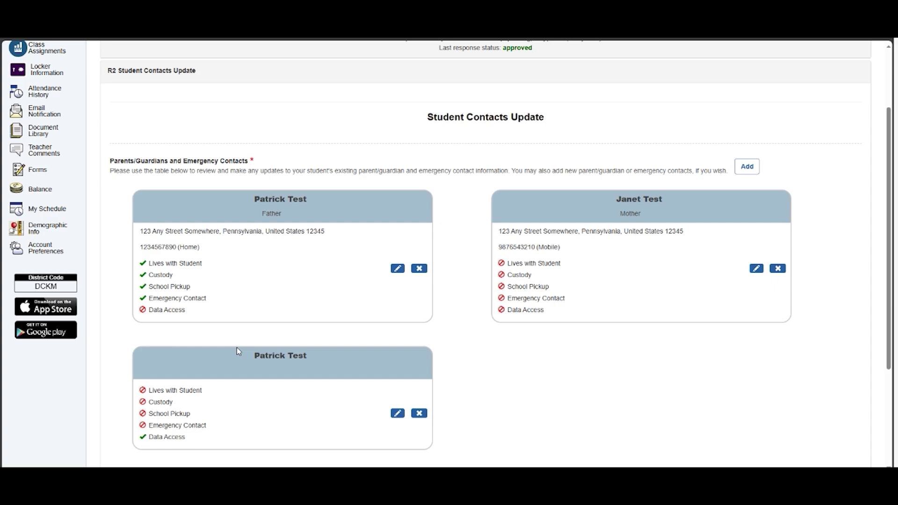
click(397, 273)
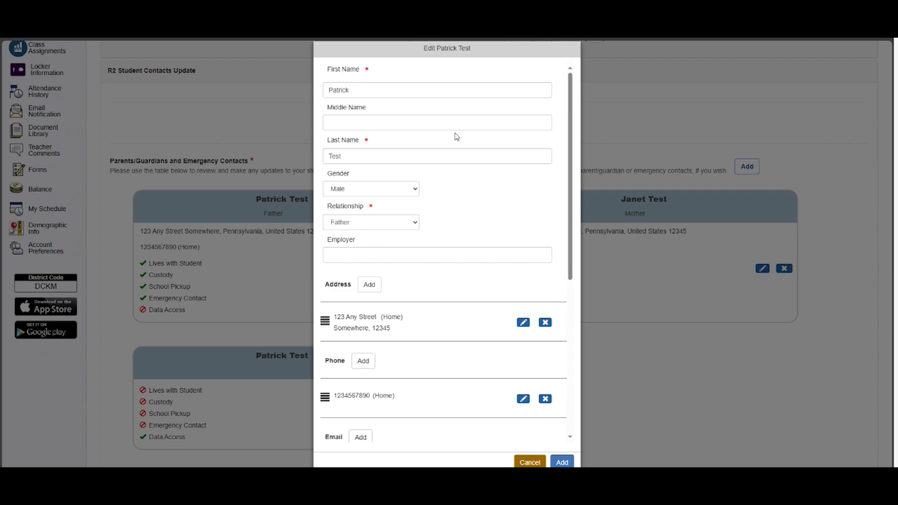
drag(569, 180, 566, 277)
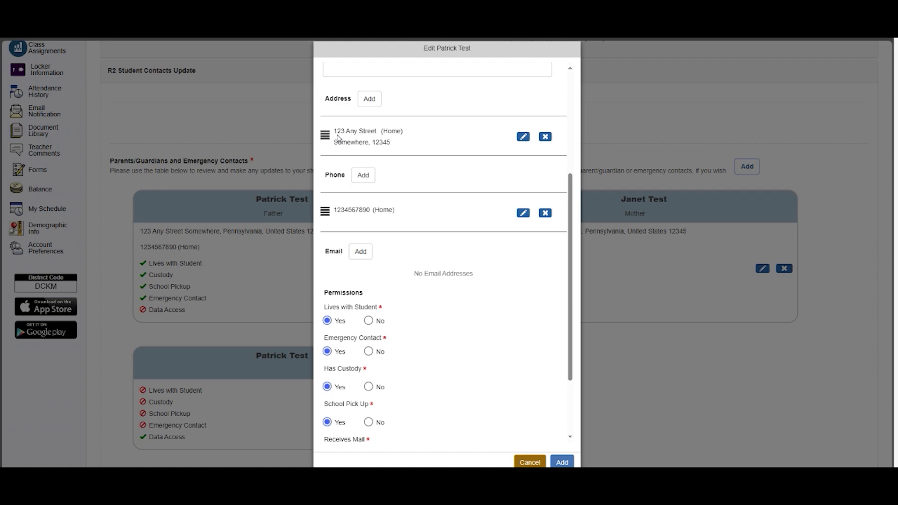
drag(382, 140, 385, 140)
click(523, 136)
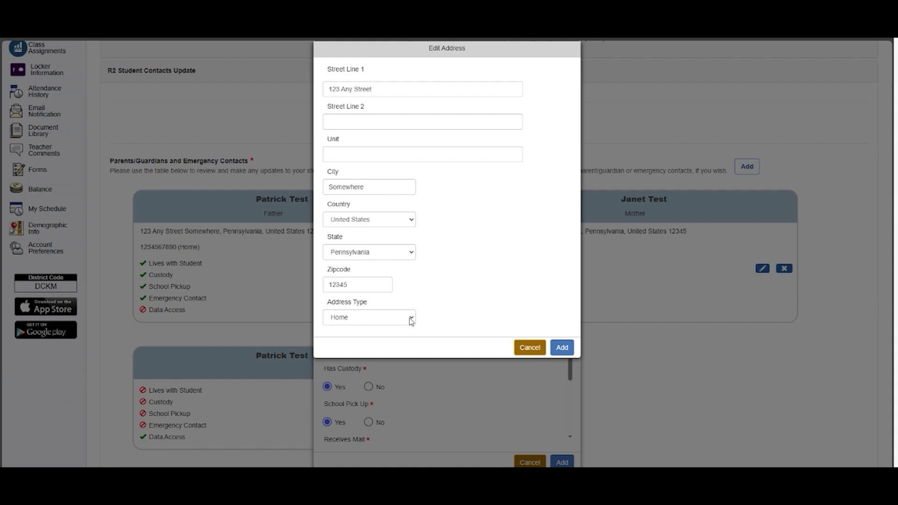
click(410, 319)
click(411, 319)
click(361, 318)
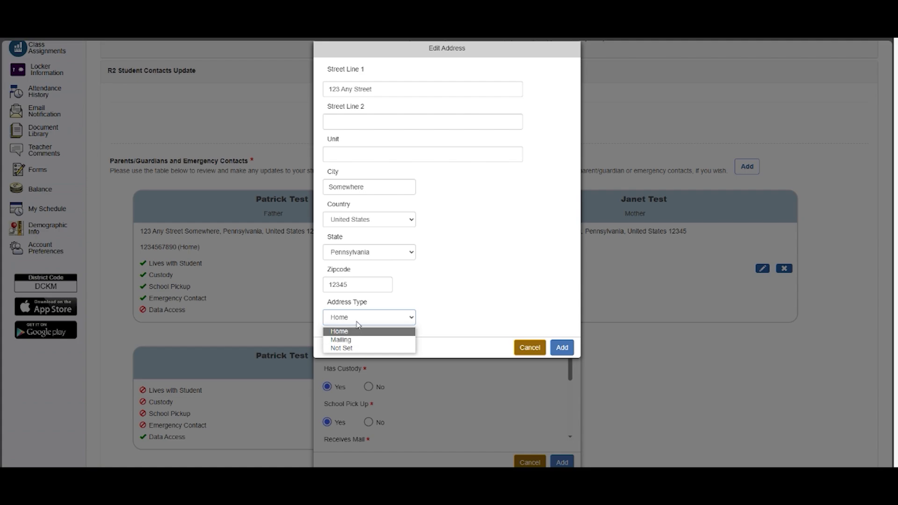
click(355, 332)
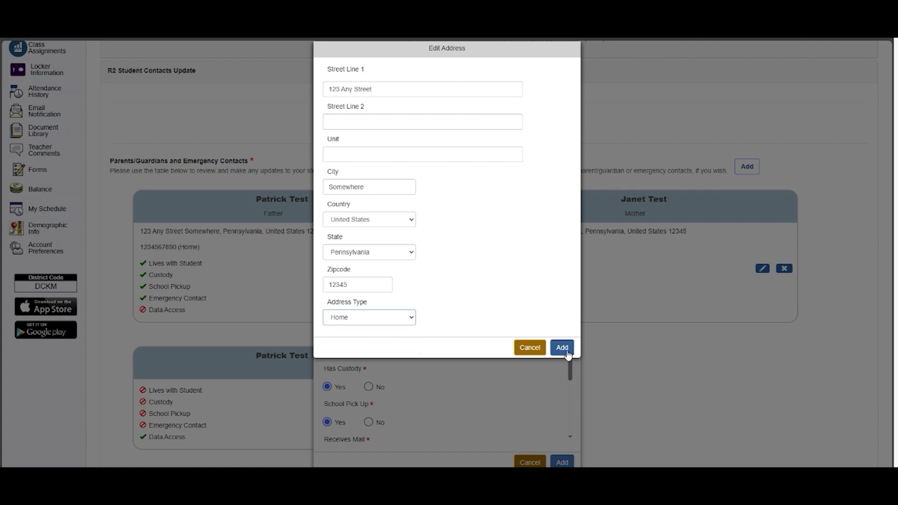
click(530, 347)
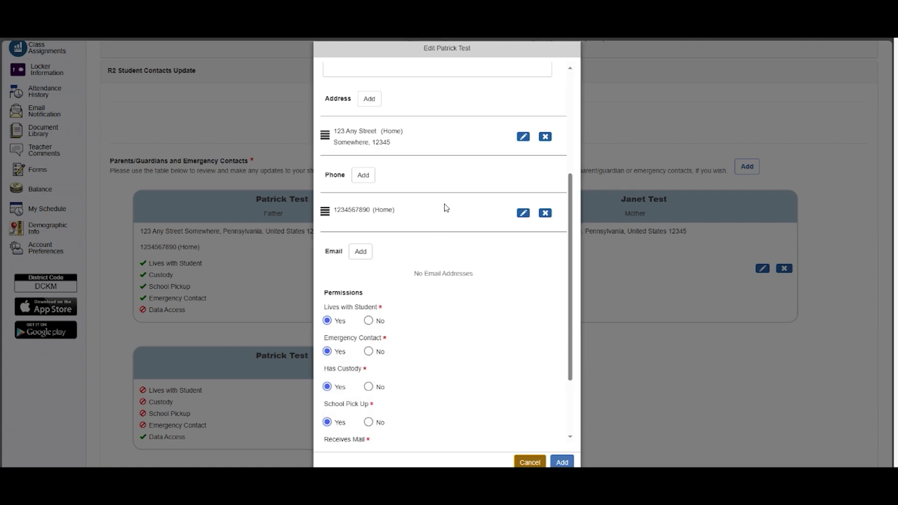
Add a Mobile-type phone number with Allow SMS ticked to the father's contact
scroll(446, 208, down, 1)
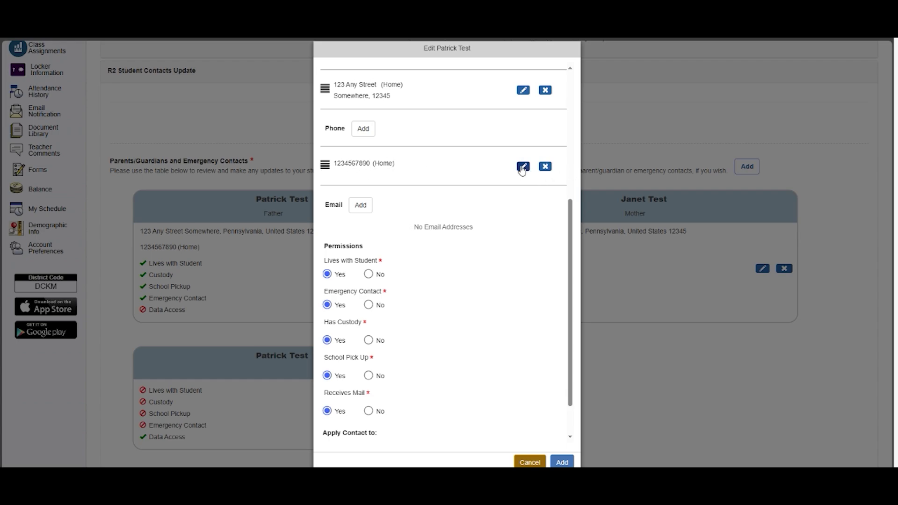
click(365, 129)
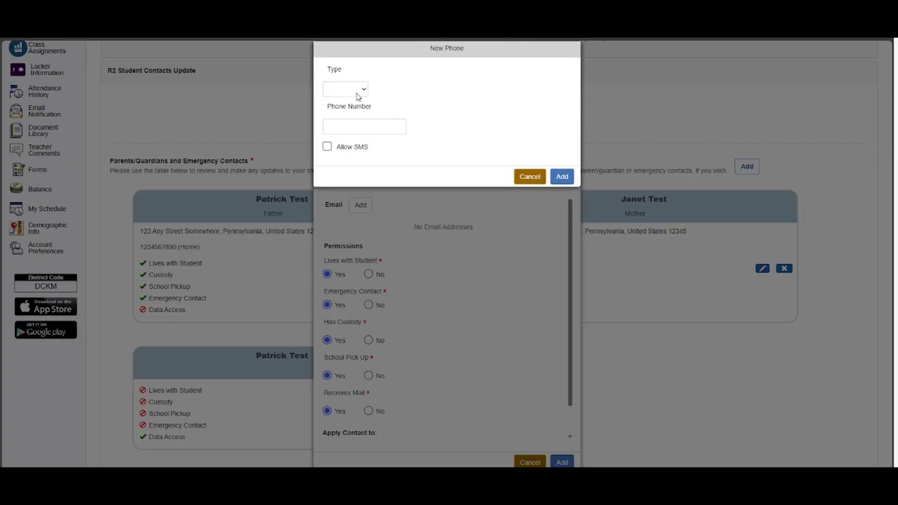
click(359, 94)
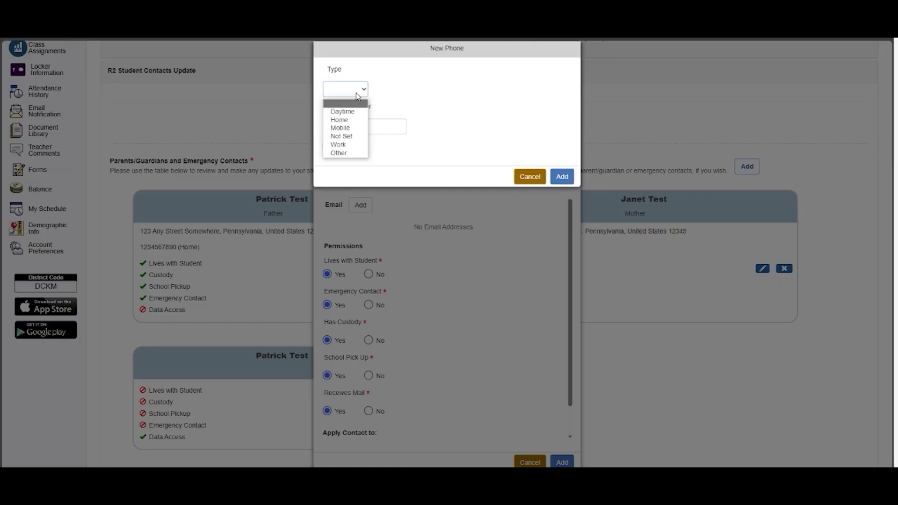
click(348, 128)
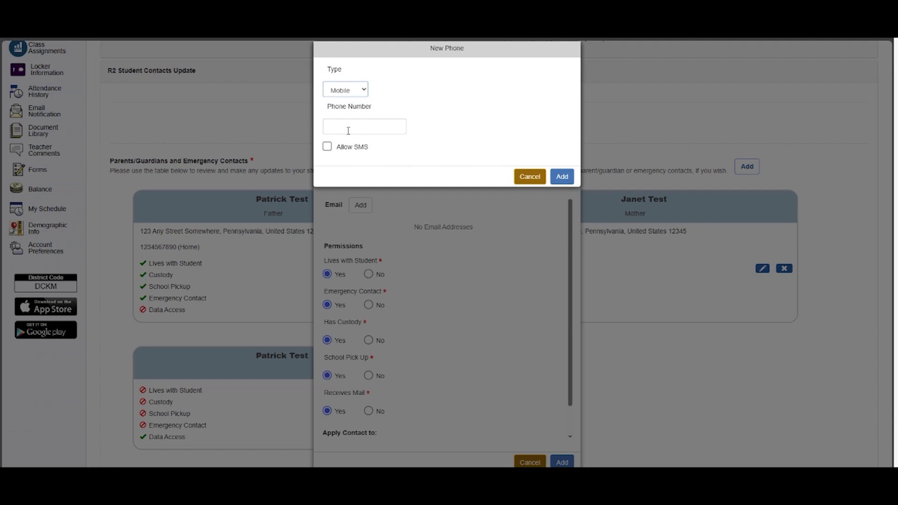
click(348, 130)
text(5555555555)
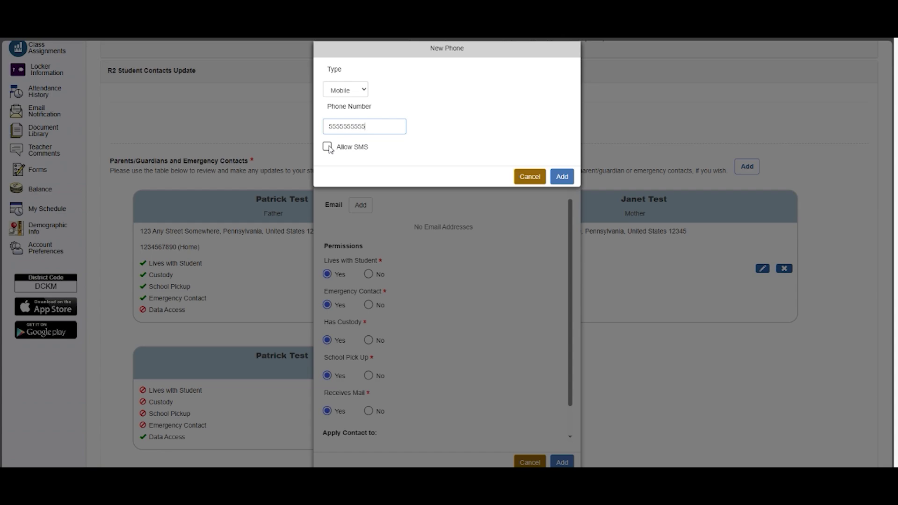
click(327, 147)
click(561, 177)
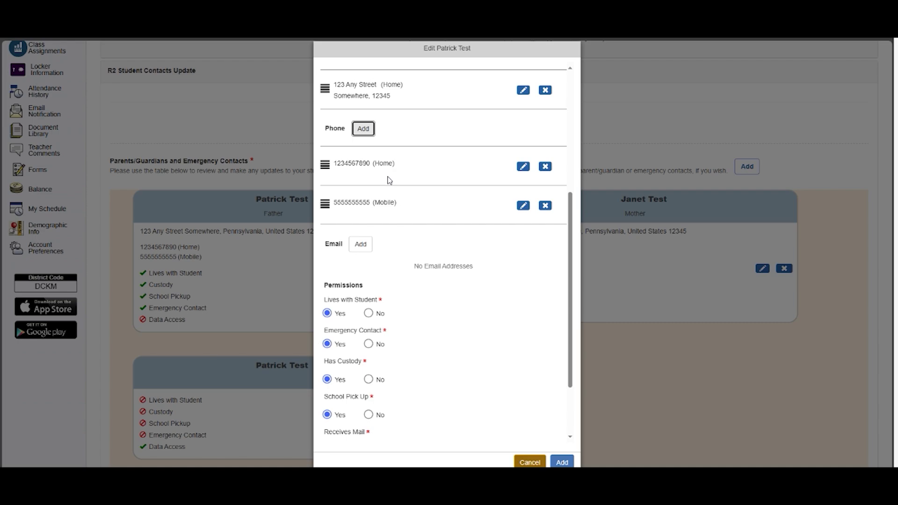
click(361, 253)
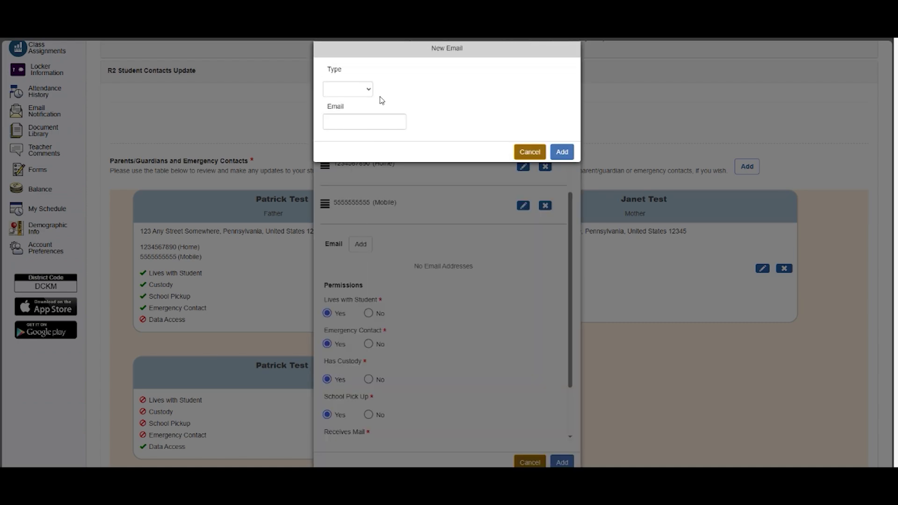
click(369, 89)
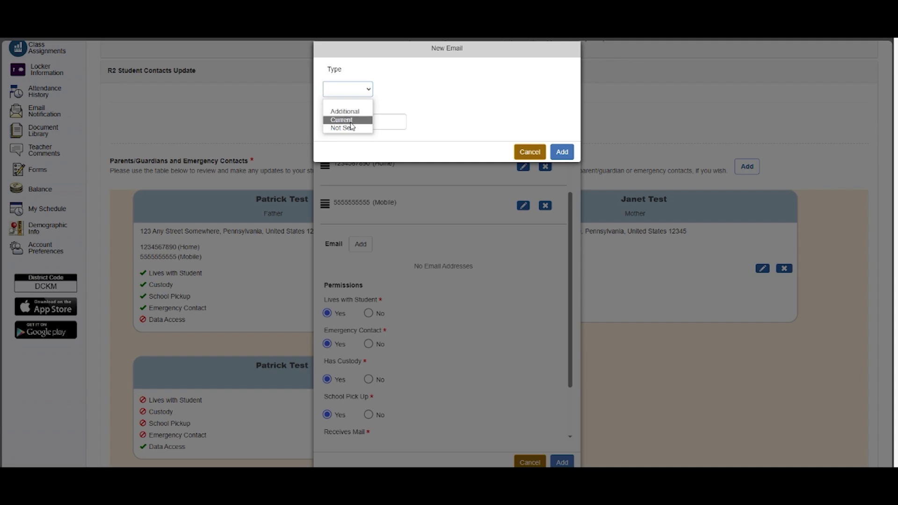
click(526, 152)
scroll(481, 321, down, 3)
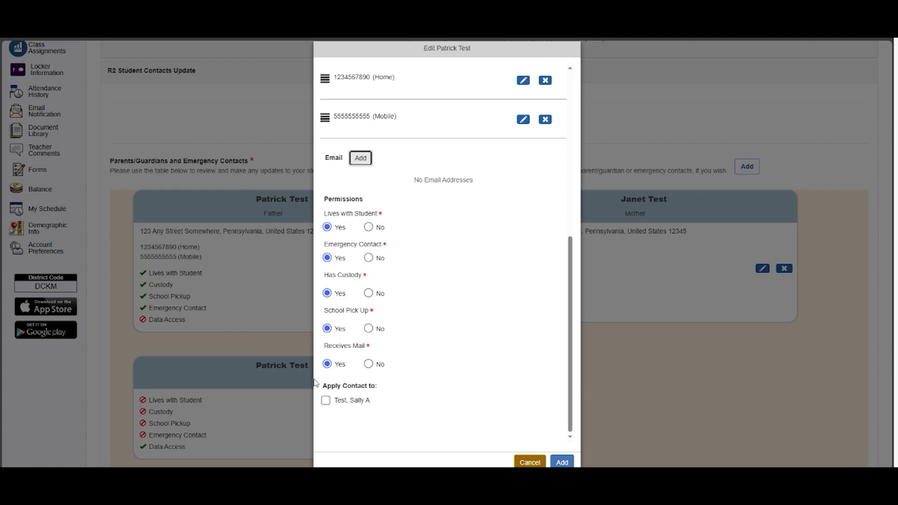
Tick the second student under Apply Contact to and save the father's contact
click(325, 400)
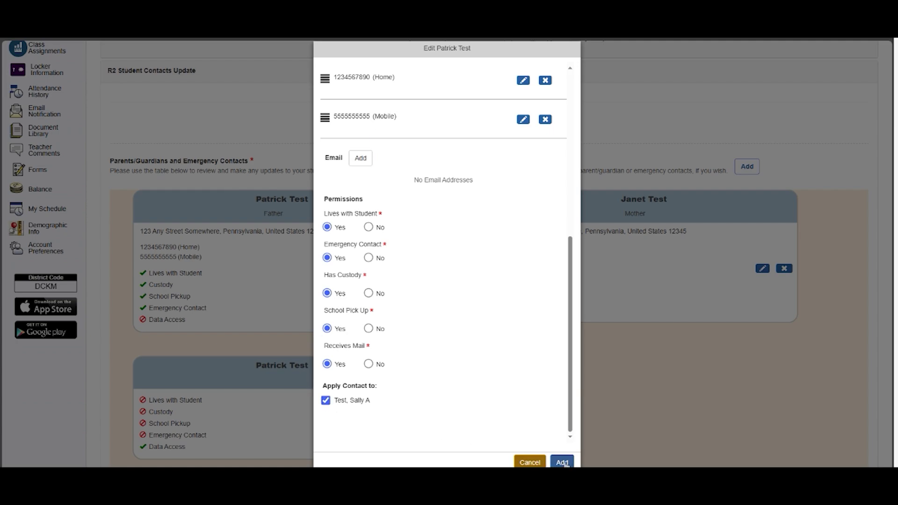
click(562, 462)
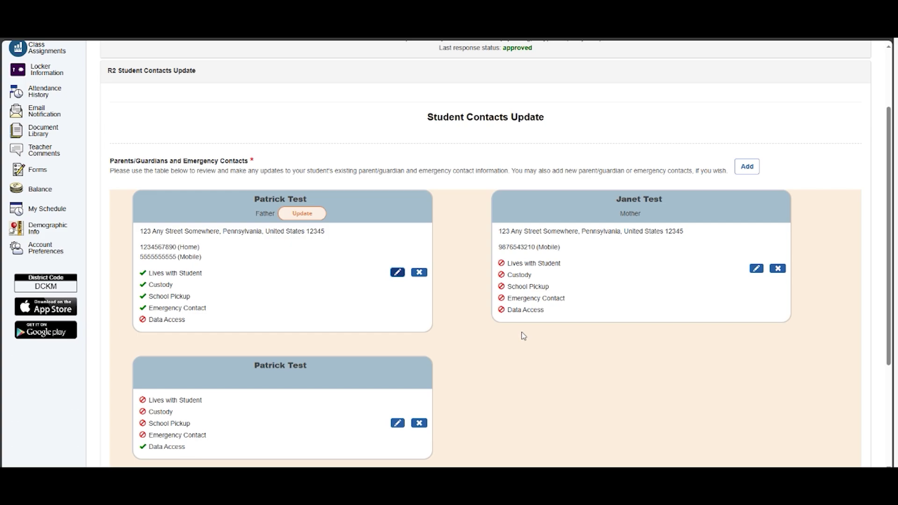
Scroll down the form to review the father's updated contact card listing both phones
scroll(699, 337, down, 4)
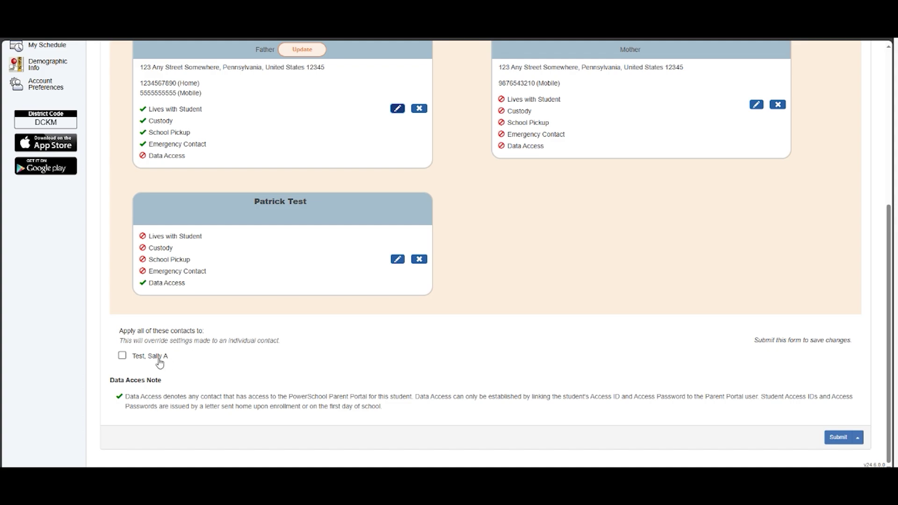
Tick the second student's box under 'Apply all of these contacts to'
click(131, 359)
Submit the Student Contacts Update form and acknowledge the 'Thank You! Form Submitted!' message
click(840, 439)
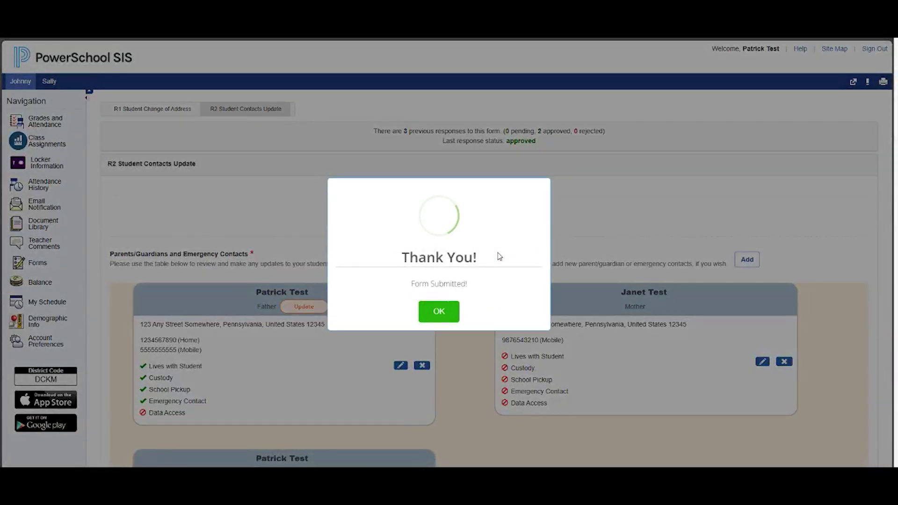
click(440, 313)
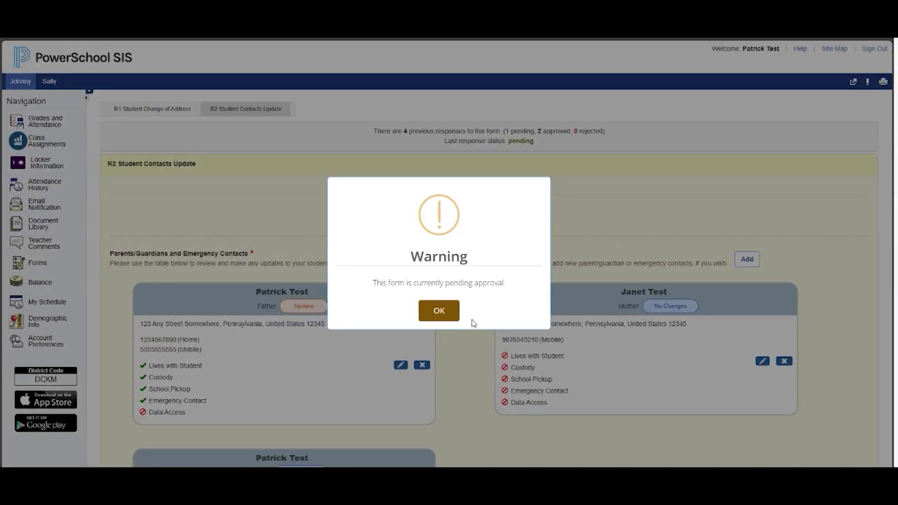
Dismiss the pending-approval warning and open notification Preferences on the forms list showing R1 and R2 Pending Review
click(448, 314)
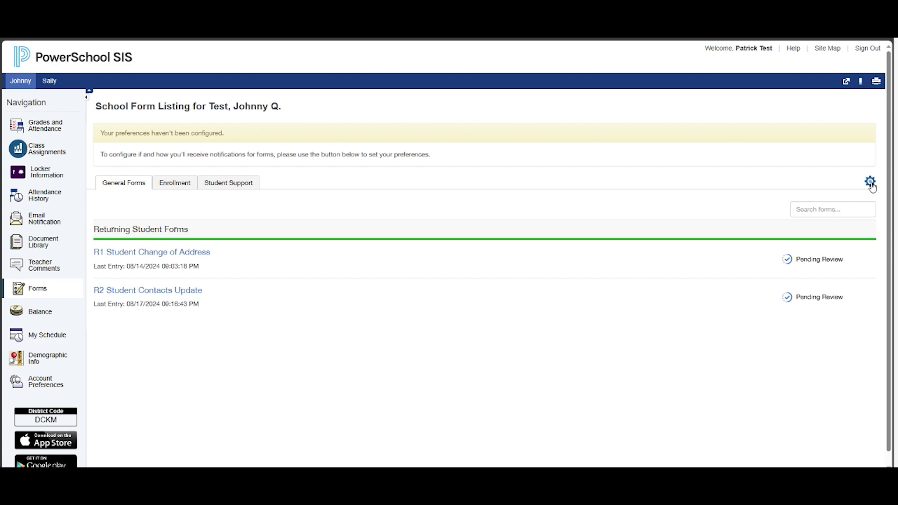
click(870, 182)
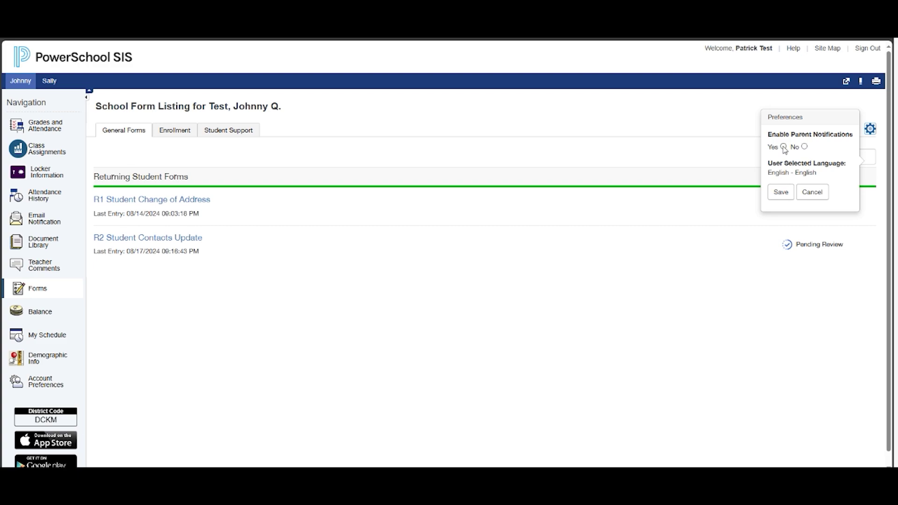
Choose Yes for Enable Parent Notifications and move into the Notification Email field
click(784, 147)
click(774, 138)
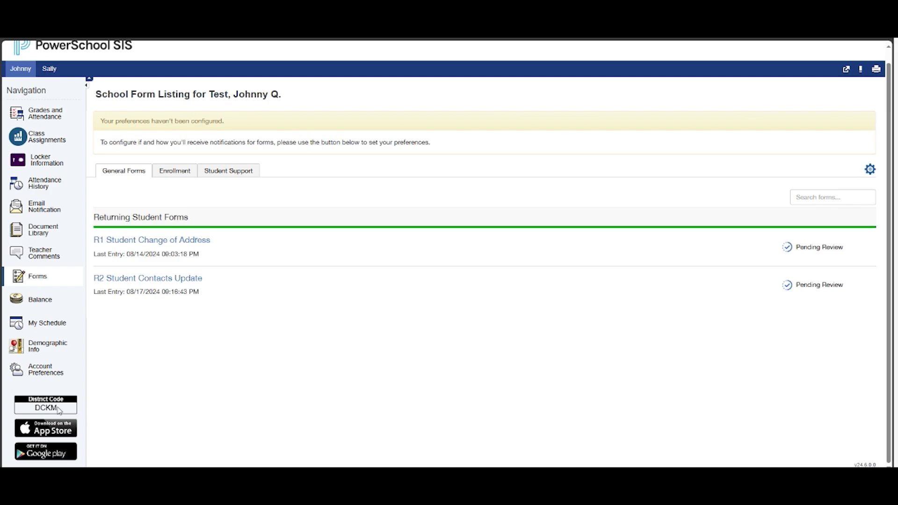
drag(62, 412, 28, 412)
click(66, 412)
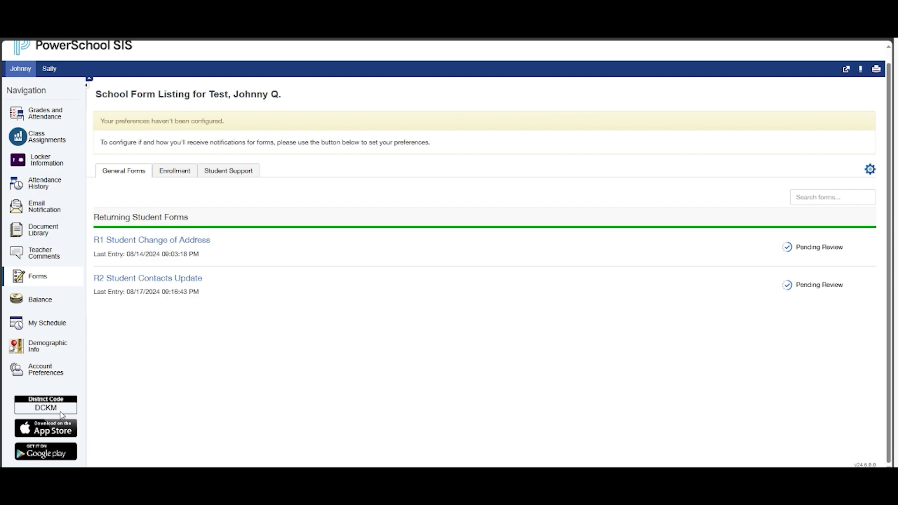